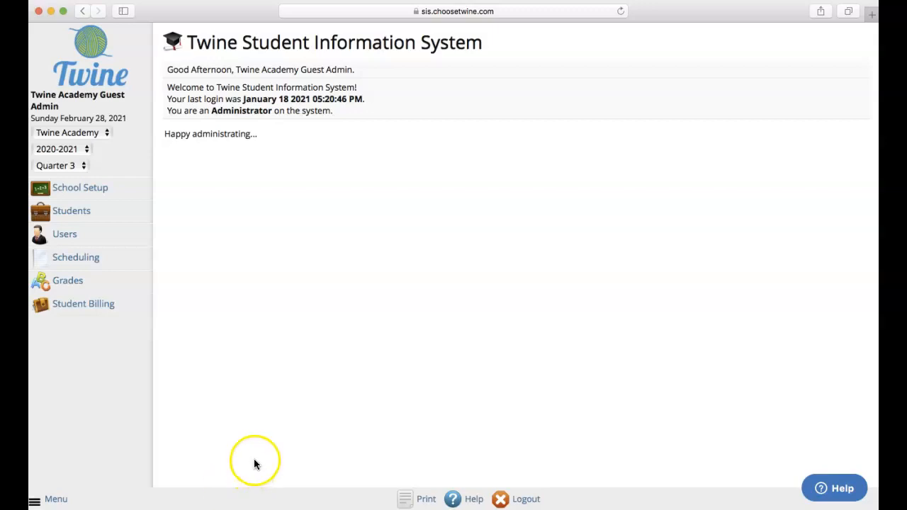
# Go to Students and open a blank Add a Student form.
pyautogui.click(73, 212)
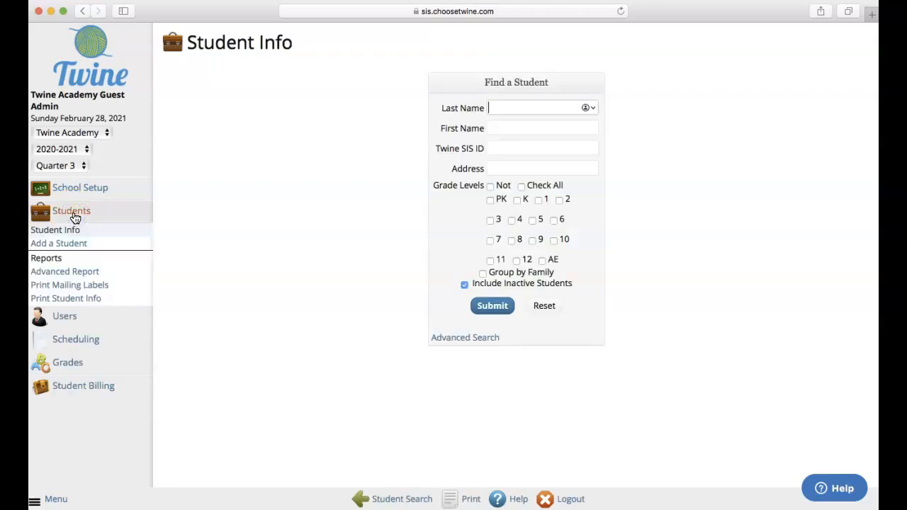
pyautogui.click(64, 246)
pyautogui.click(64, 245)
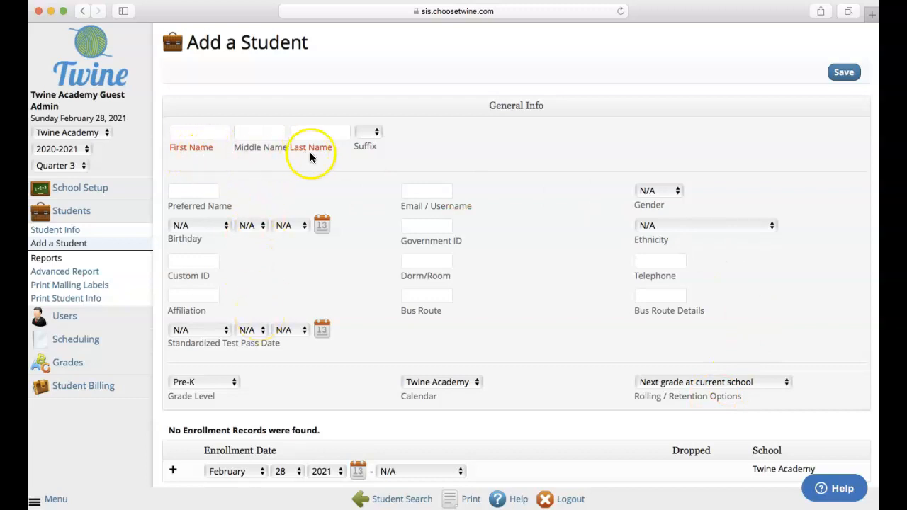
# Enter the student's first and last name and school e-mail, and set Grade Level to 11.
pyautogui.click(183, 134)
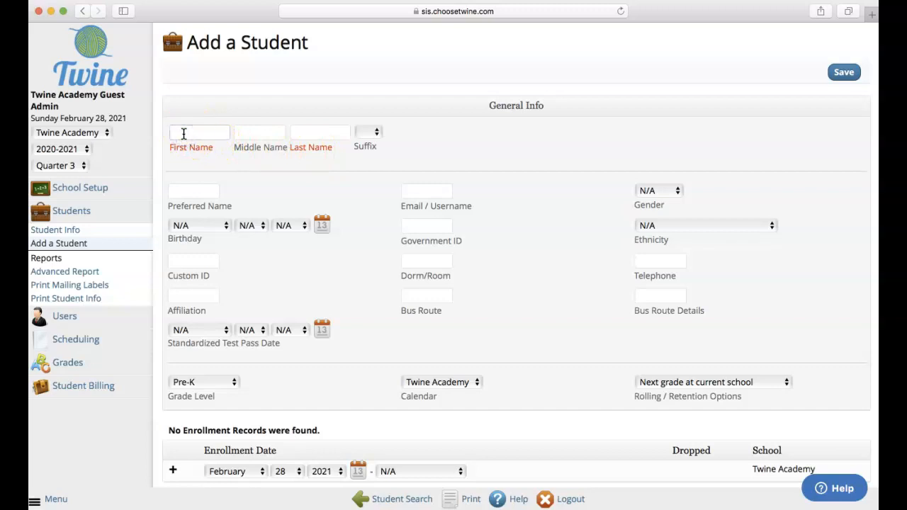
pyautogui.press('Tab')
pyautogui.press('Tab')
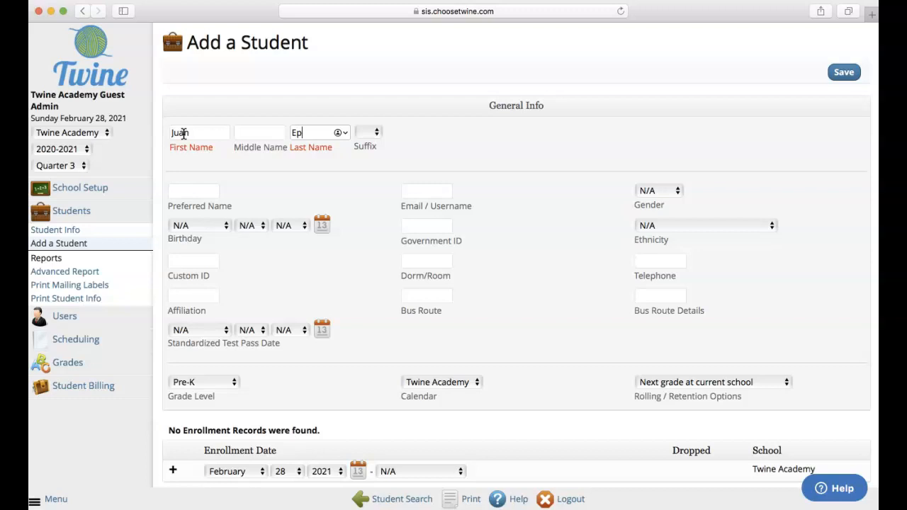
pyautogui.click(183, 155)
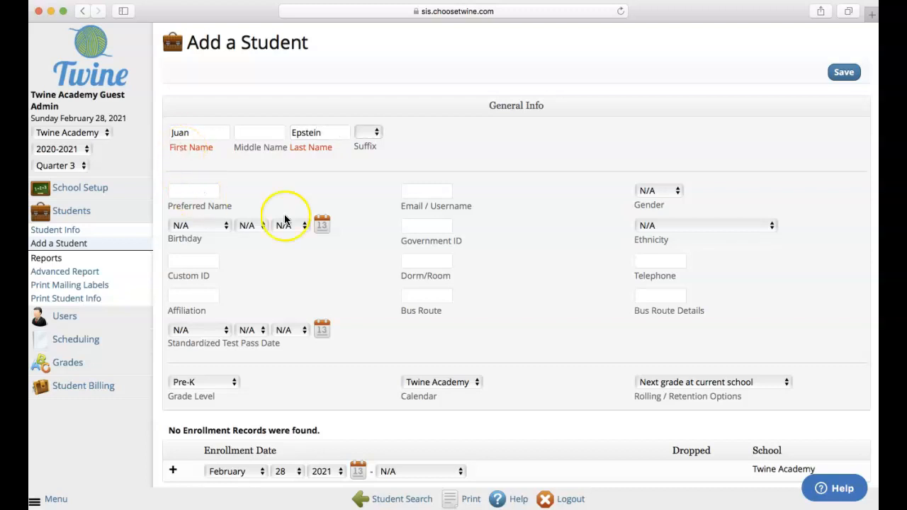
pyautogui.click(414, 194)
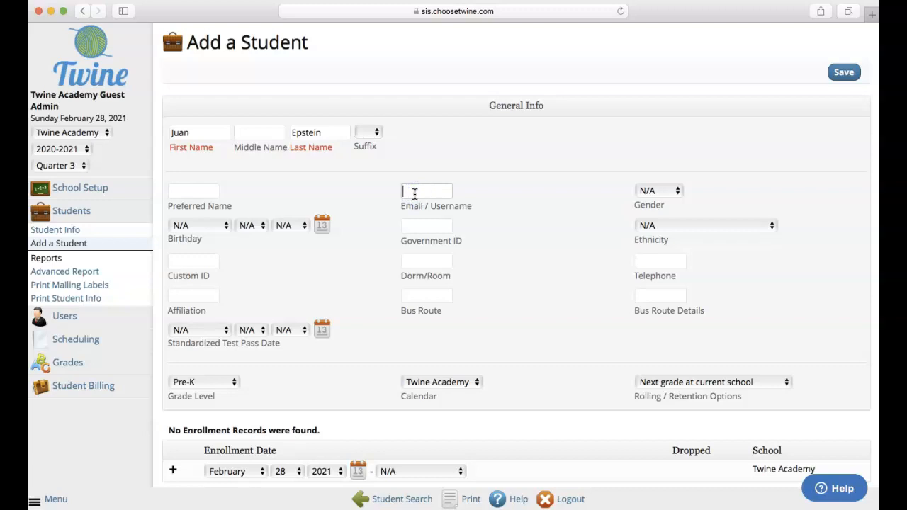
pyautogui.press('Tab')
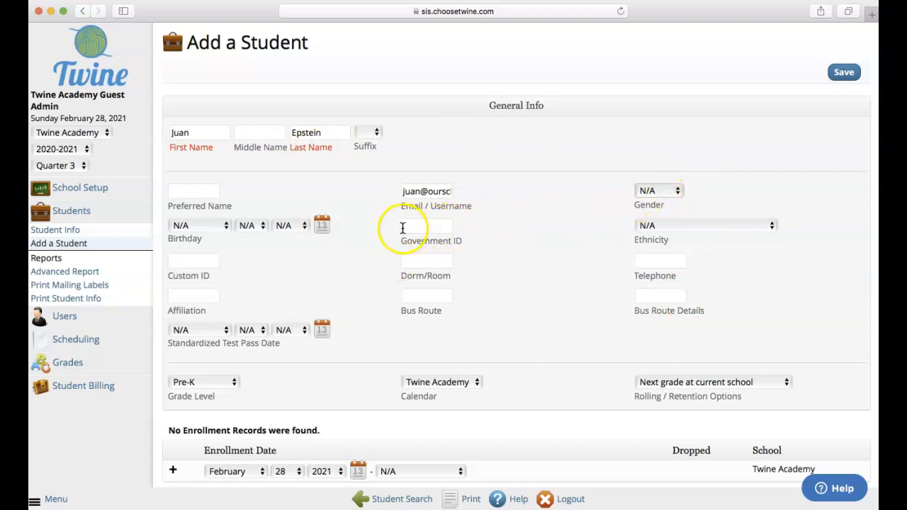
pyautogui.click(189, 383)
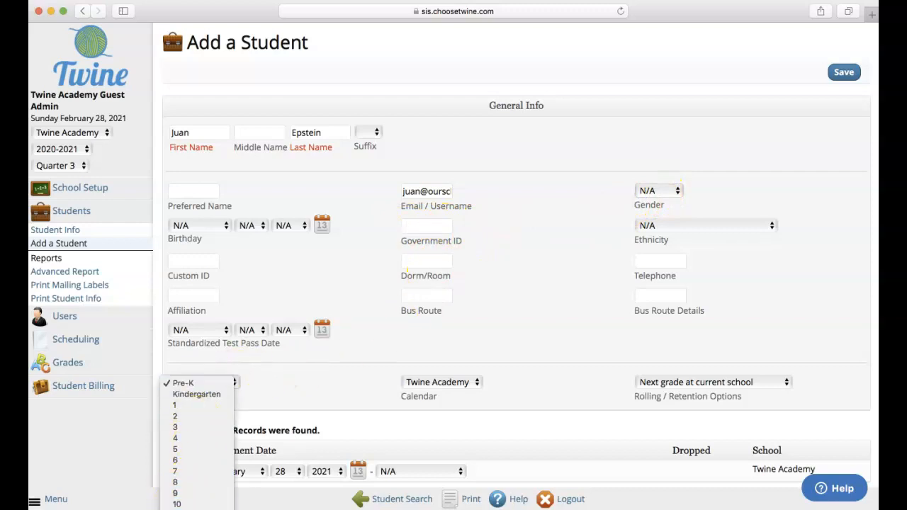
pyautogui.click(274, 422)
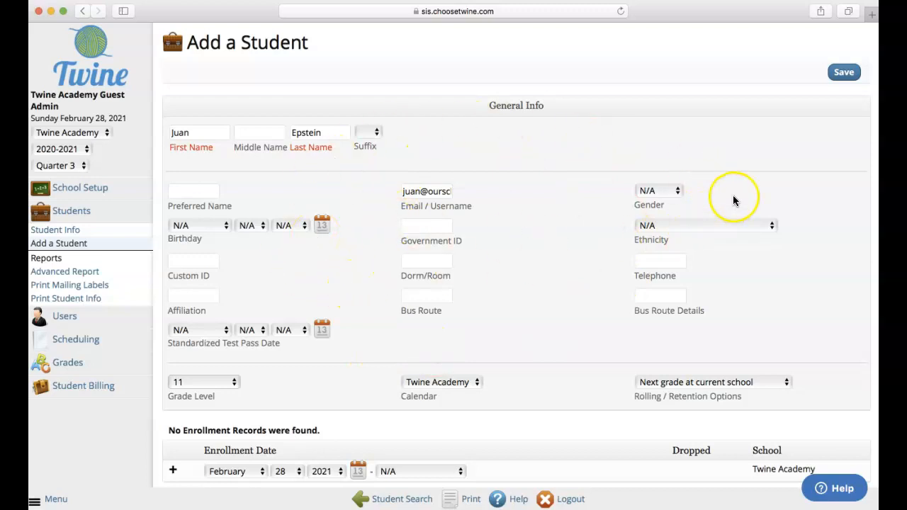
# Save the new student record and view its Addresses & Contacts tab.
pyautogui.click(844, 74)
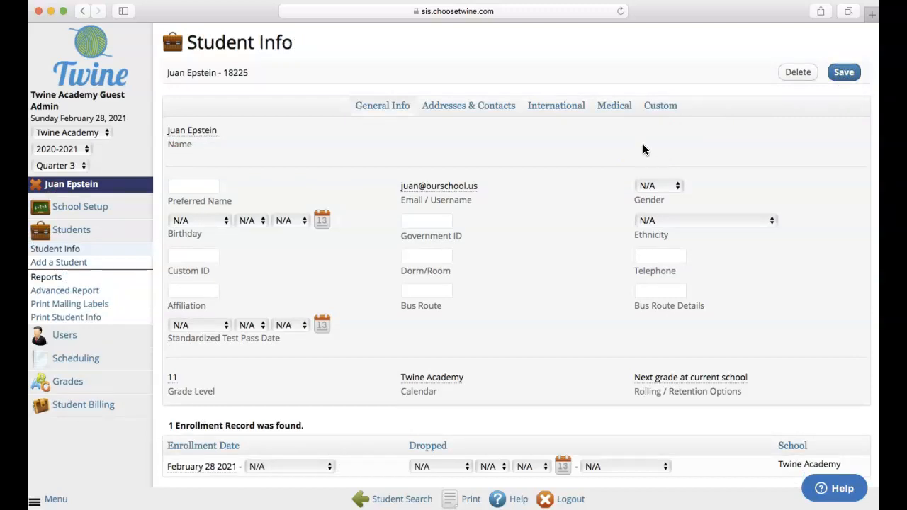
pyautogui.click(449, 108)
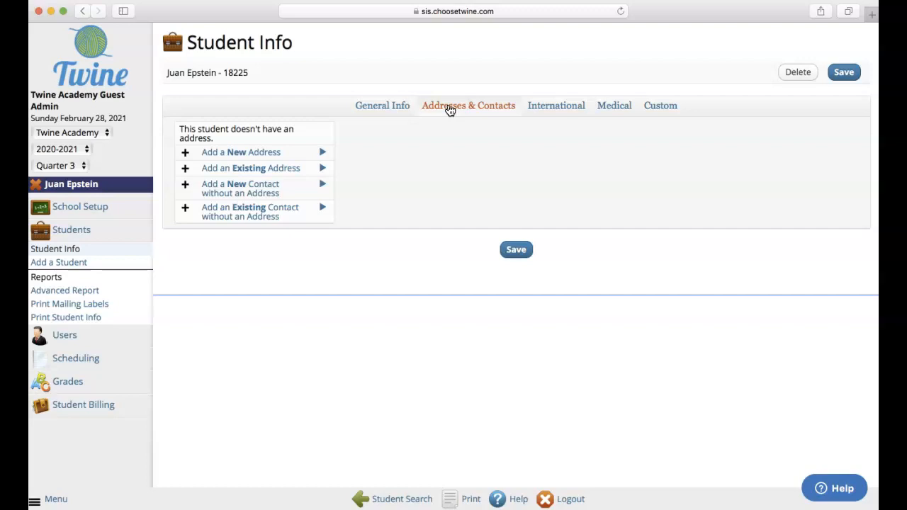
# Start a new address, entering the street and switching City to free-text entry.
pyautogui.click(236, 154)
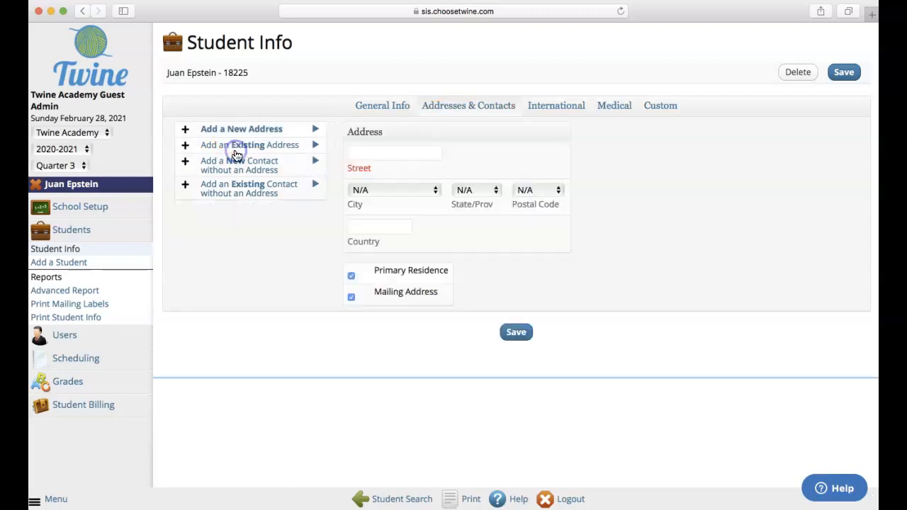
pyautogui.click(362, 152)
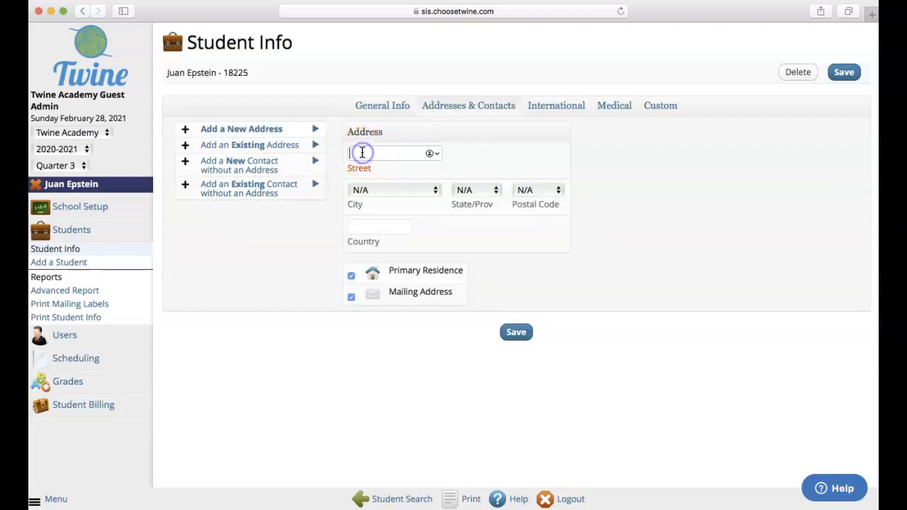
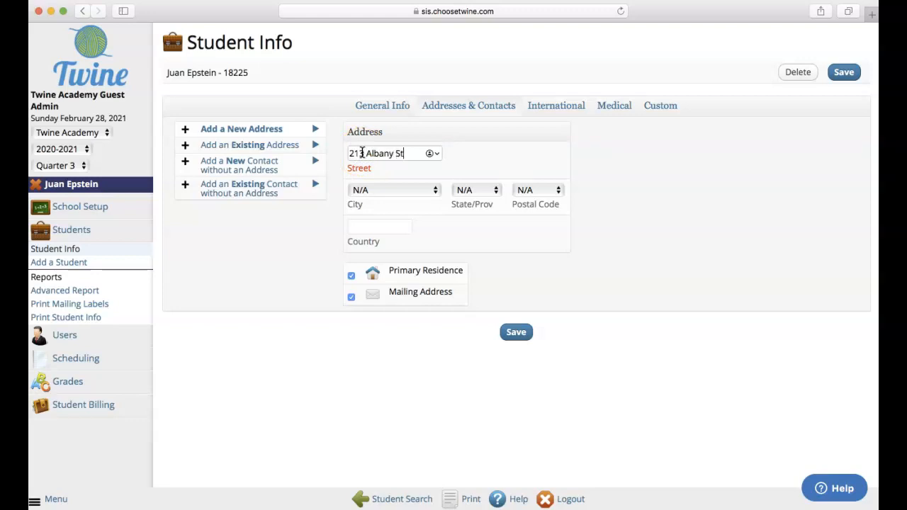
pyautogui.click(392, 187)
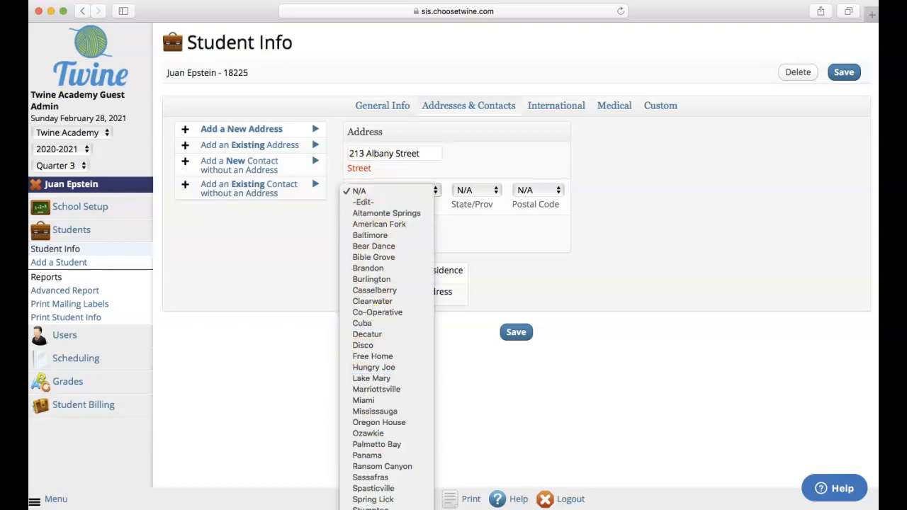
pyautogui.click(373, 212)
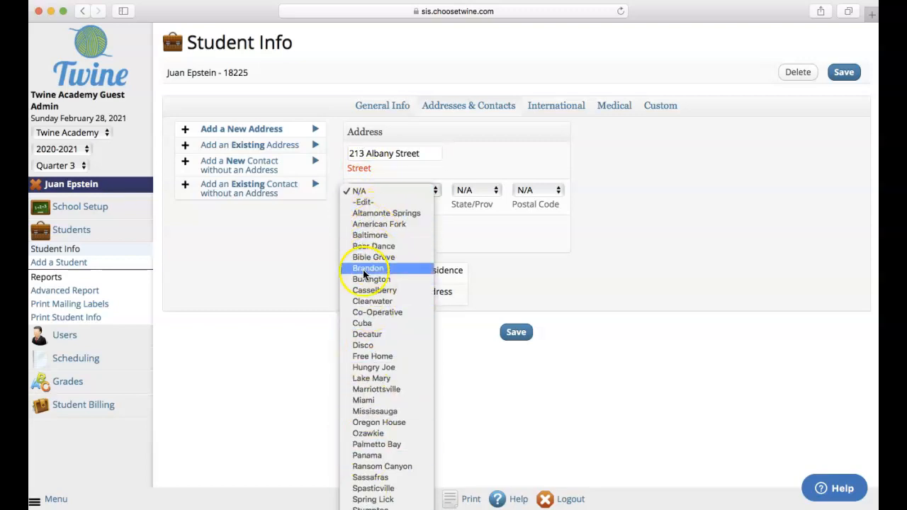
pyautogui.click(366, 202)
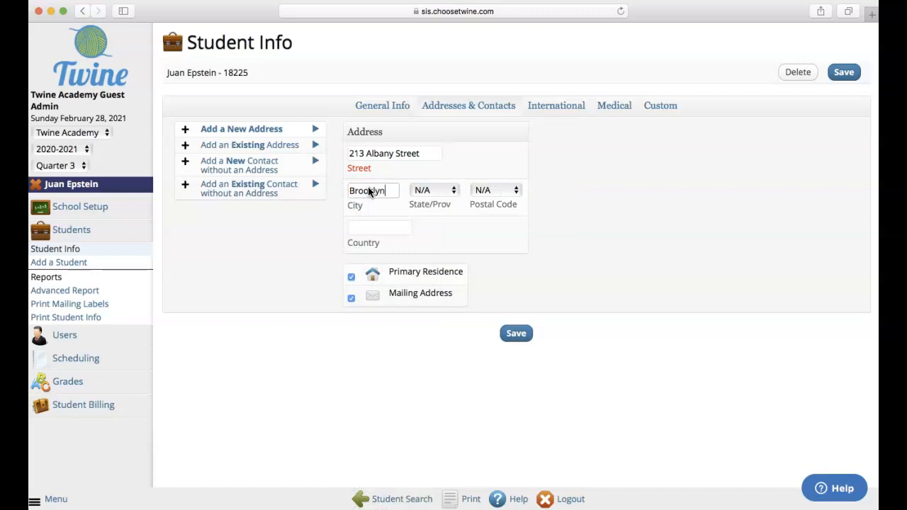
# Enter the state and postal code as free text, then save the address.
pyautogui.click(420, 190)
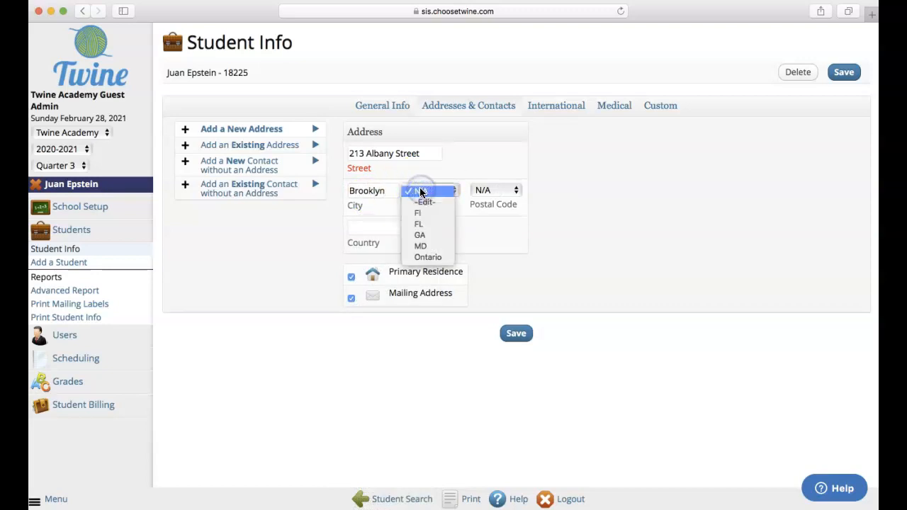
pyautogui.click(419, 190)
pyautogui.click(419, 190)
pyautogui.click(423, 201)
pyautogui.write('NY')
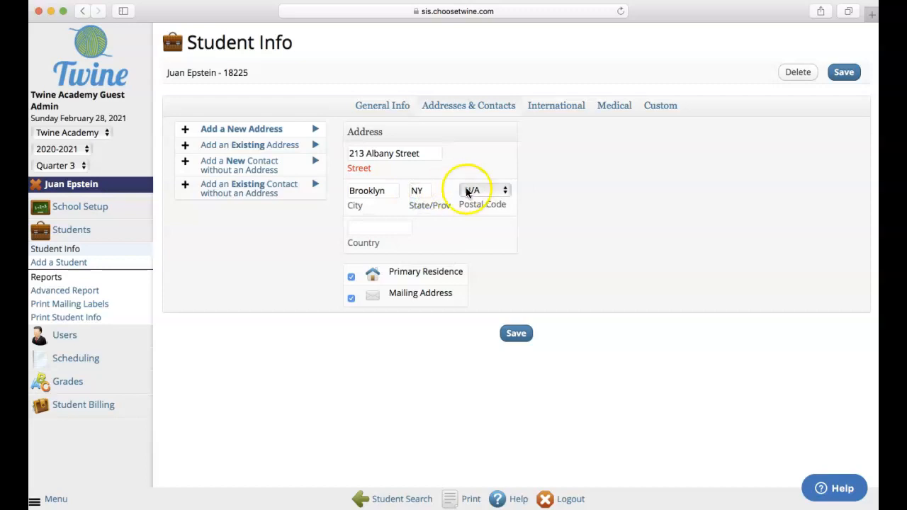
pyautogui.click(471, 190)
pyautogui.click(473, 201)
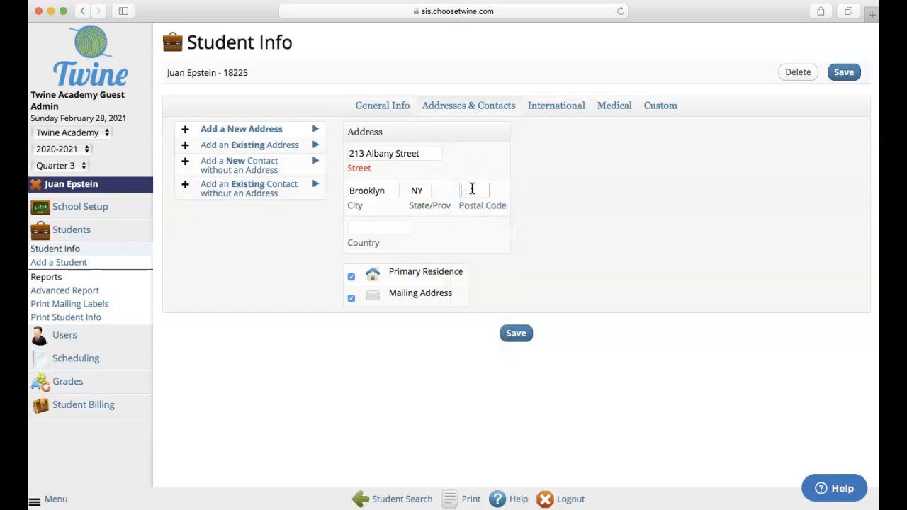
pyautogui.write('11213')
pyautogui.press('Tab')
pyautogui.click(517, 334)
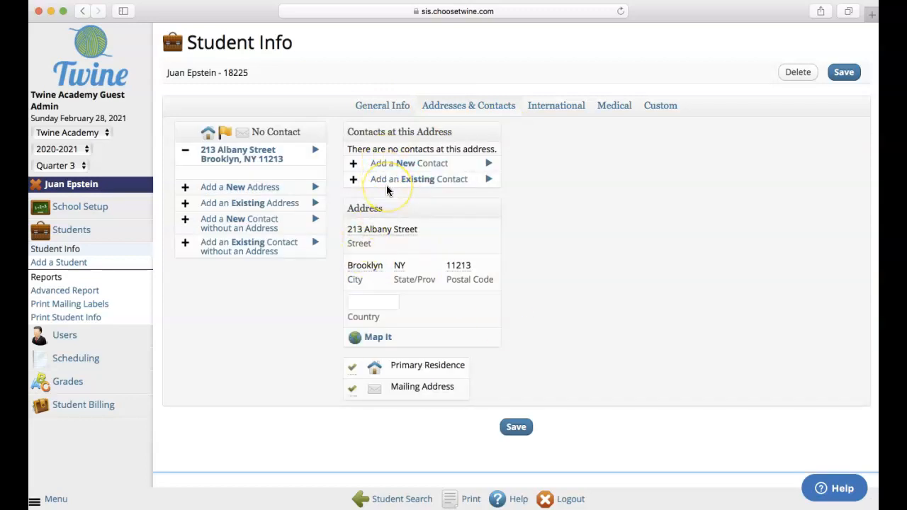
# Start a new contact at this address and enter the mother's first and last name.
pyautogui.click(397, 165)
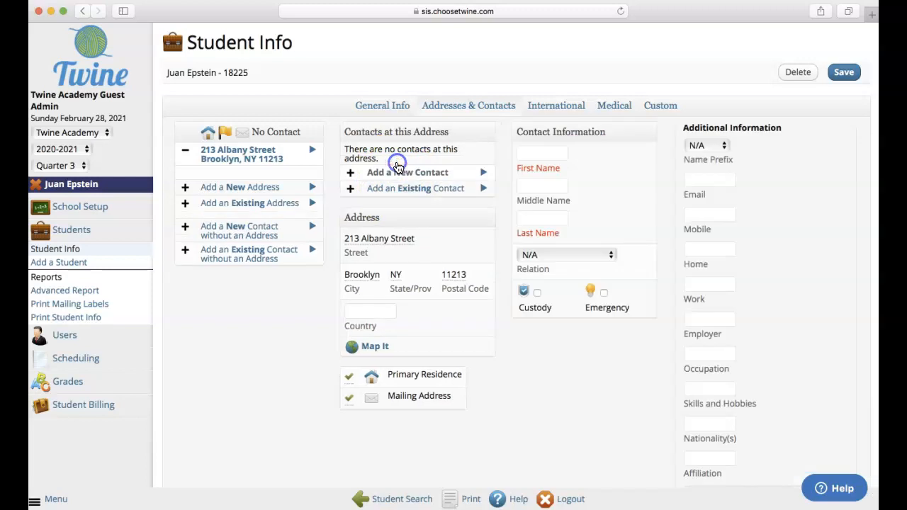
pyautogui.click(529, 153)
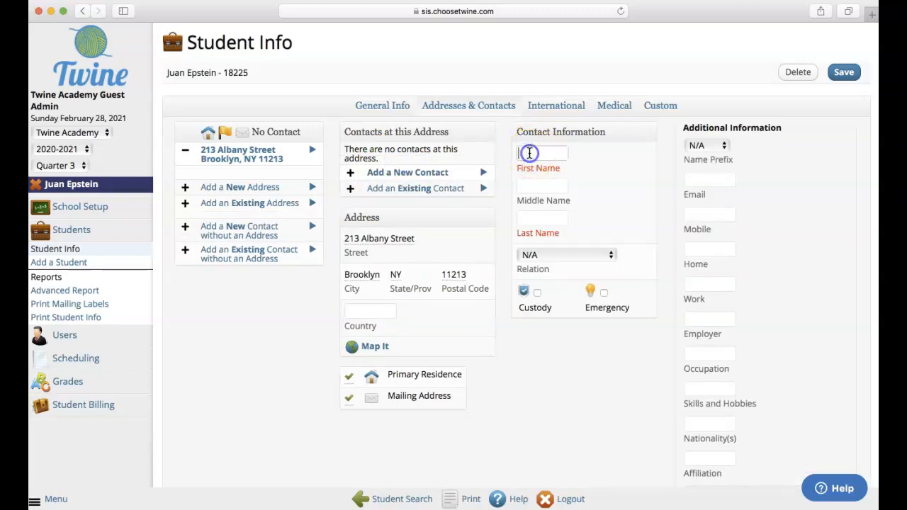
pyautogui.write("Epstein's")
pyautogui.click(540, 230)
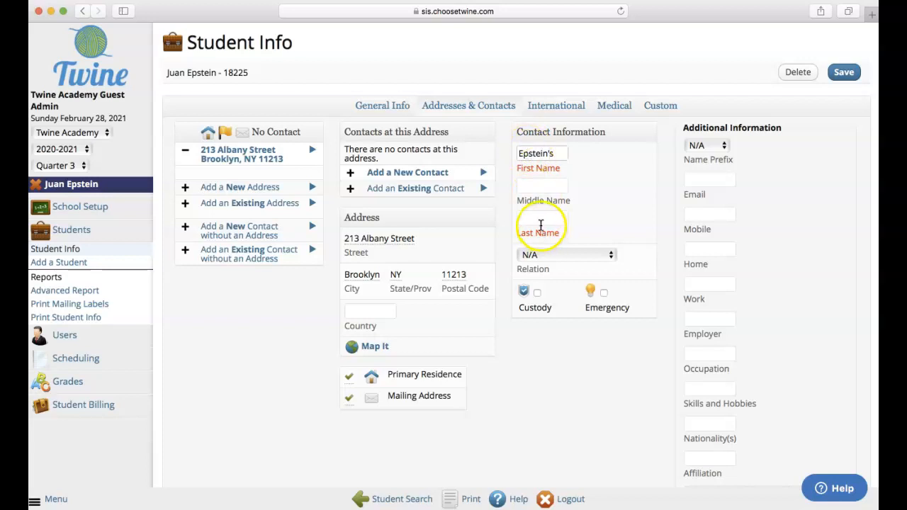
pyautogui.write('Mom')
# Add her e-mail and mobile number, set Relation to Mother, and save the contact.
pyautogui.click(695, 180)
pyautogui.press('Tab')
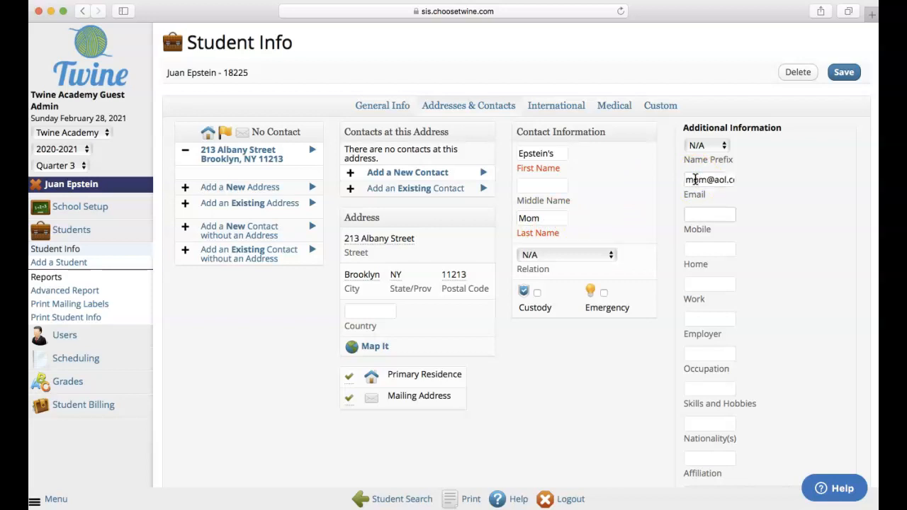
pyautogui.write('123.123.123')
pyautogui.press('Tab')
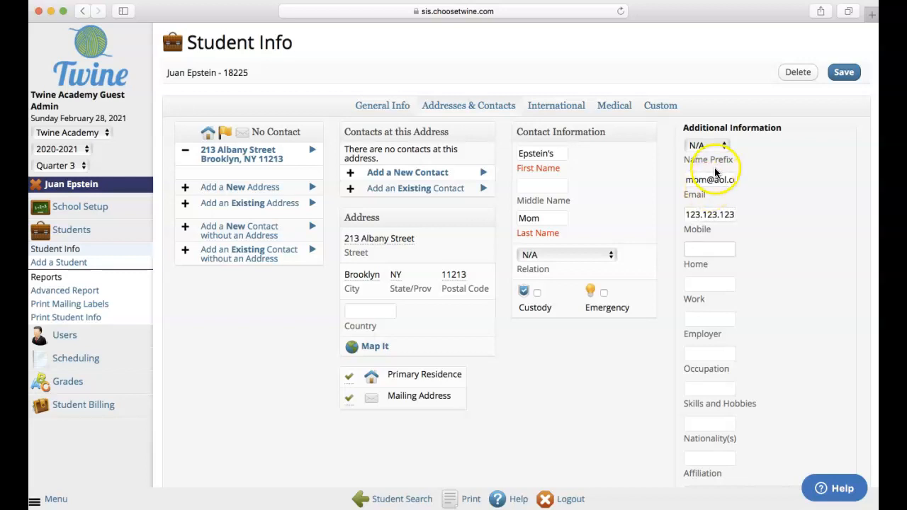
pyautogui.click(556, 254)
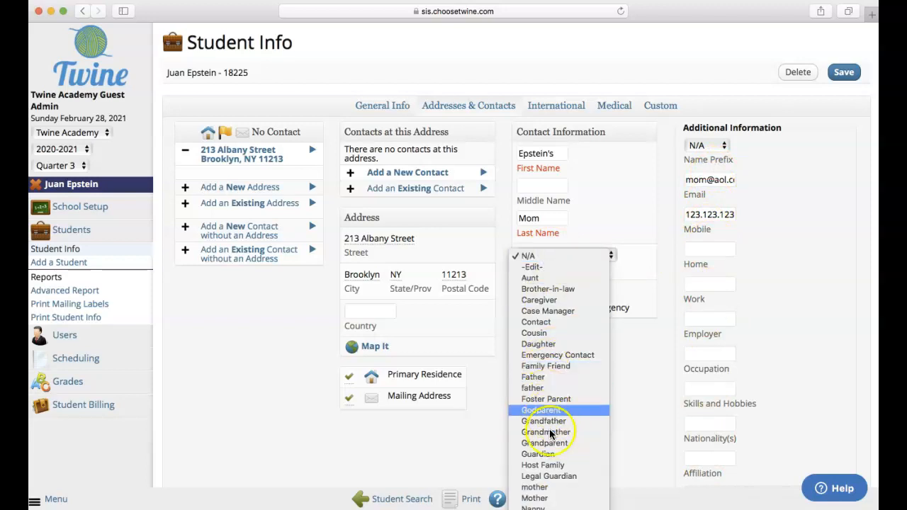
pyautogui.click(535, 498)
pyautogui.click(844, 71)
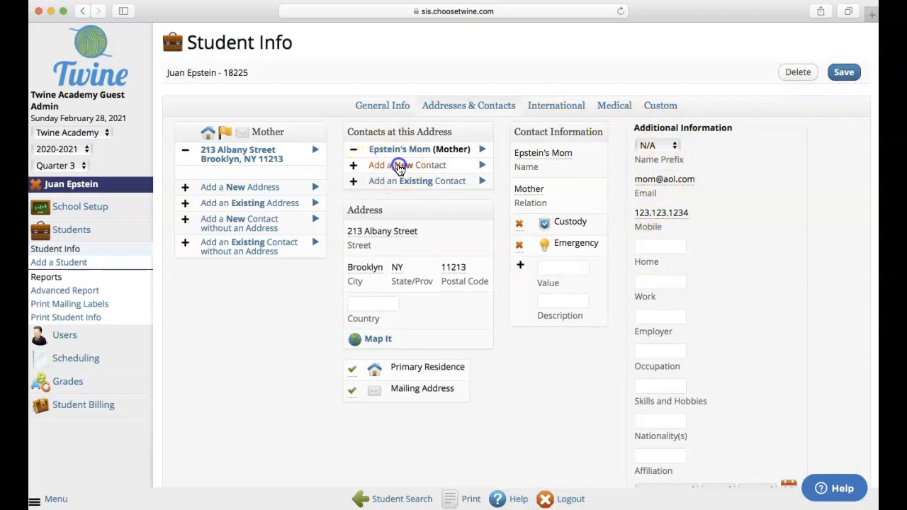
pyautogui.click(399, 165)
# Enter the father's first and last name, set Relation to Father, and save the contact.
pyautogui.click(518, 153)
pyautogui.write('Epst')
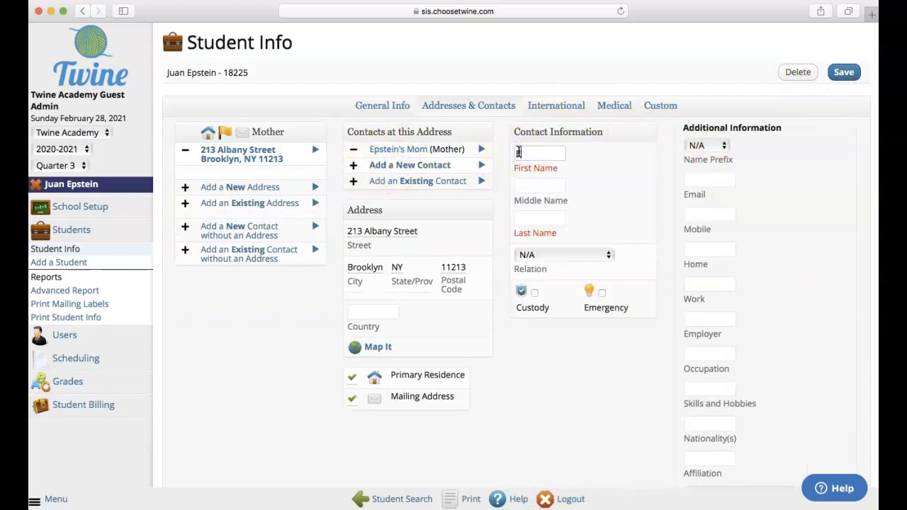
pyautogui.write("ein's")
pyautogui.press('Tab')
pyautogui.press('Tab')
pyautogui.write('Dad')
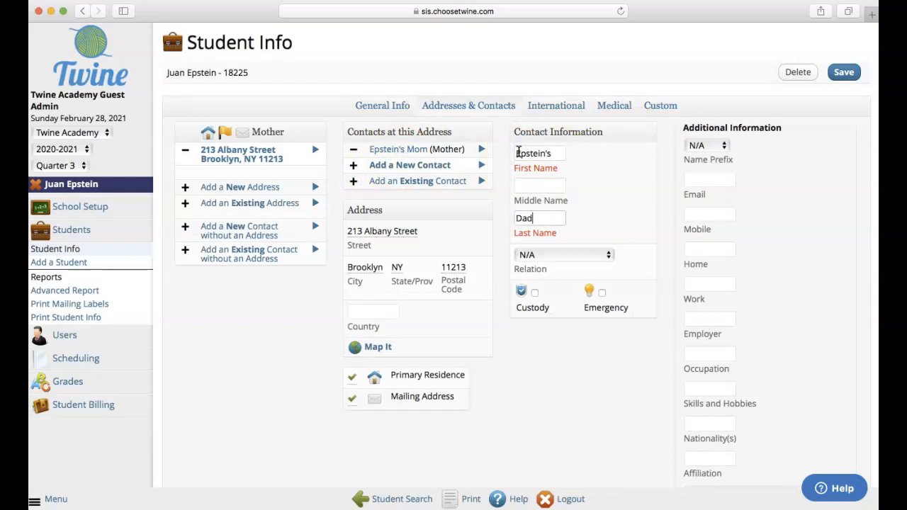
pyautogui.click(531, 256)
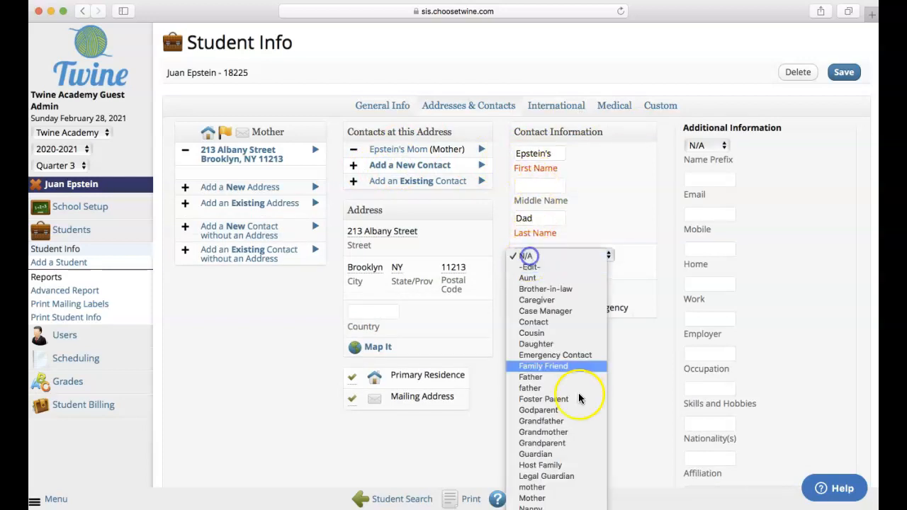
pyautogui.click(570, 377)
pyautogui.click(843, 71)
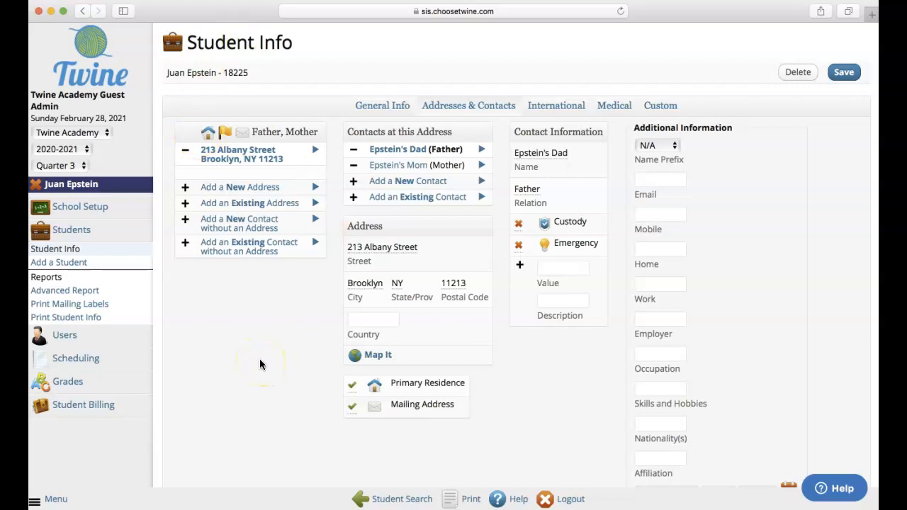
# Open a new student form, enter her name, and set Gender to Female and Grade Level to 8.
pyautogui.click(72, 263)
pyautogui.click(189, 133)
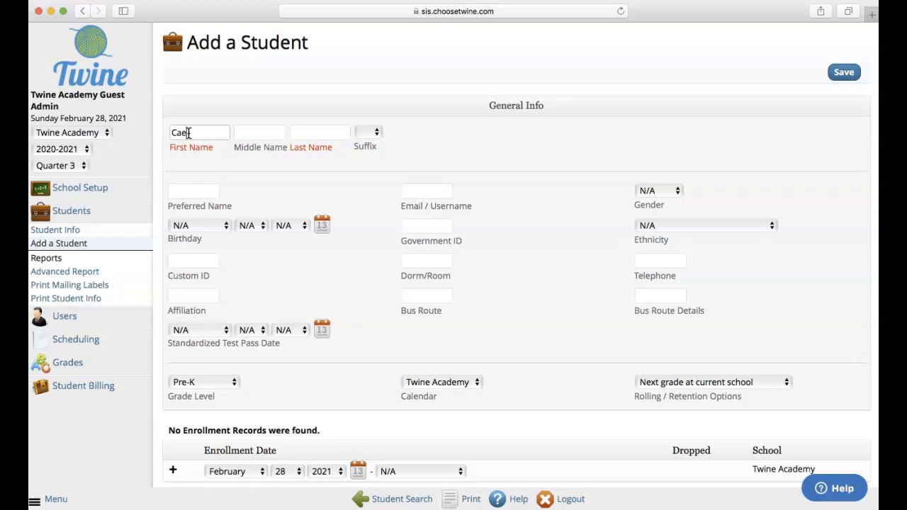
pyautogui.write('Carmen')
pyautogui.press('Tab')
pyautogui.press('Tab')
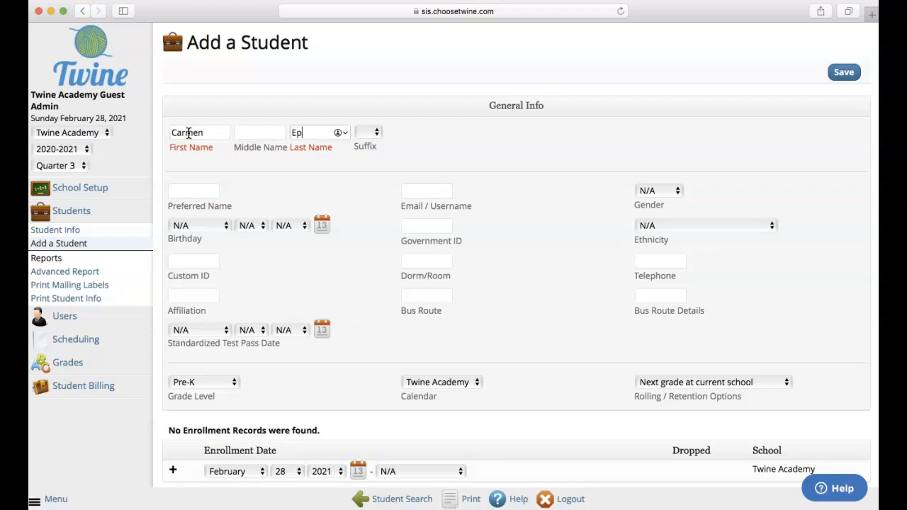
pyautogui.press('Tab')
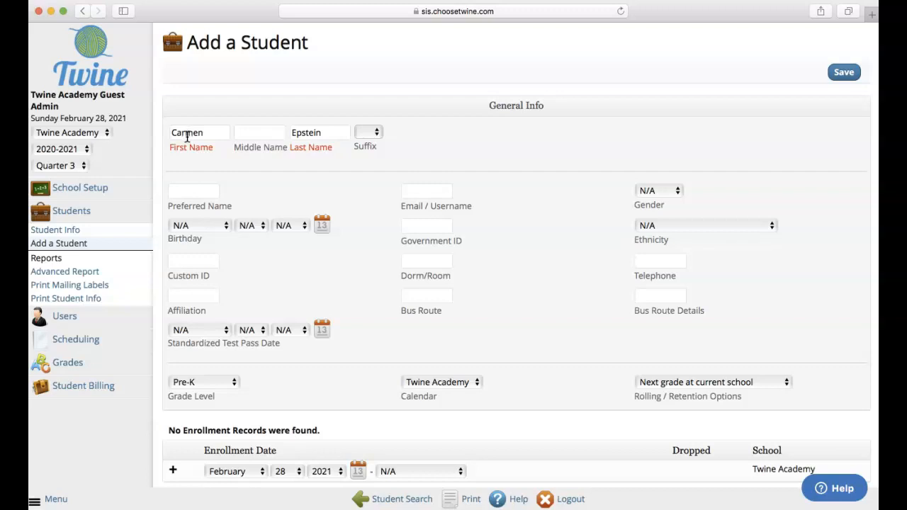
pyautogui.click(658, 191)
pyautogui.click(659, 216)
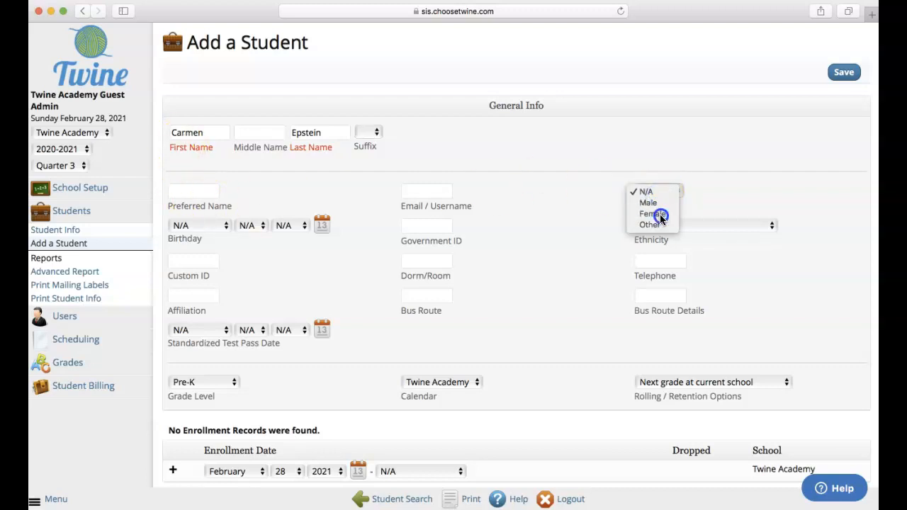
pyautogui.click(203, 382)
pyautogui.click(192, 487)
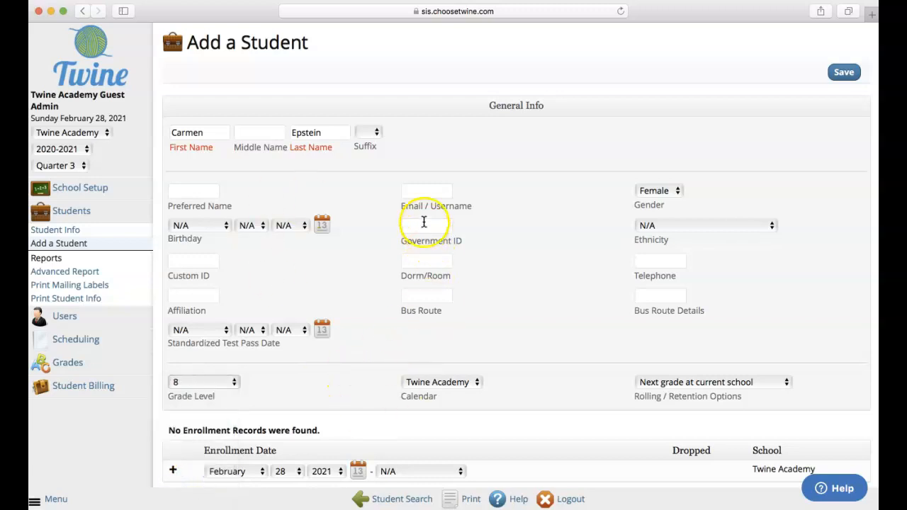
# Enter her school e-mail as the username and save the student record.
pyautogui.click(415, 192)
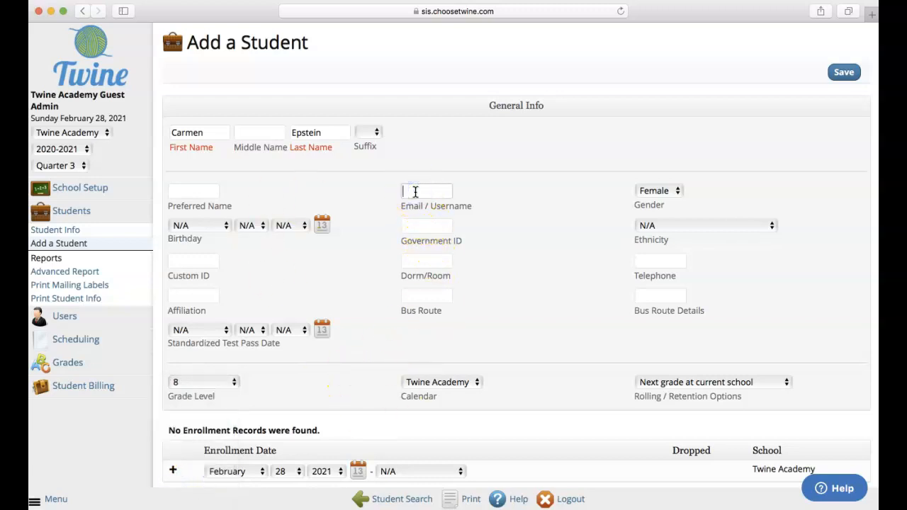
pyautogui.press('Tab')
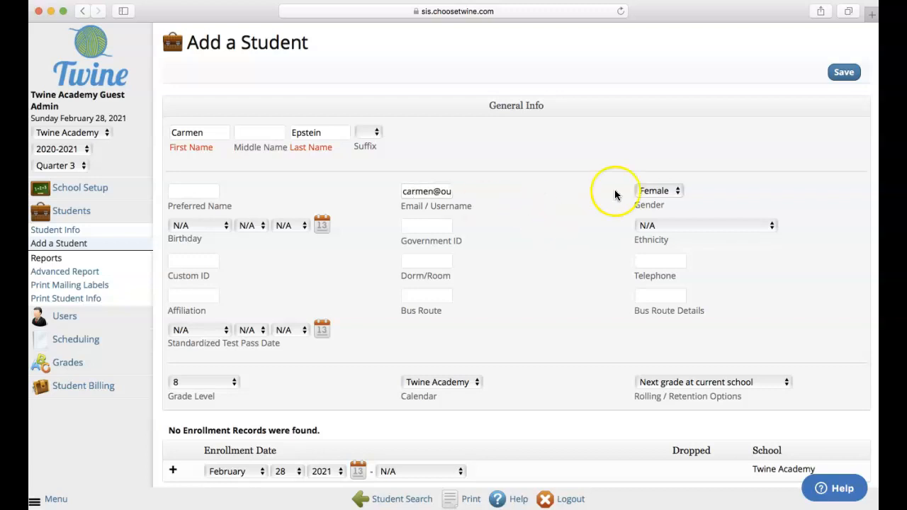
pyautogui.click(843, 71)
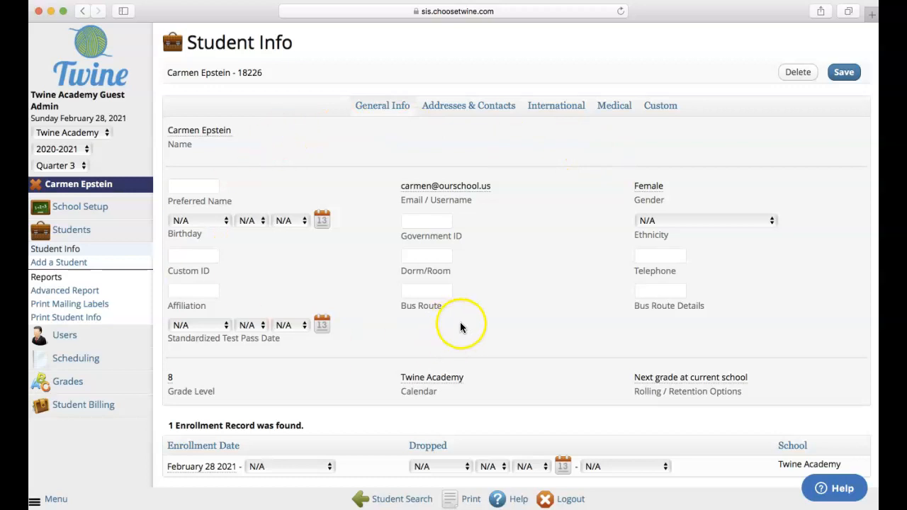
# Attach the family's existing address to the new student and open the shared Mother contact.
pyautogui.click(457, 107)
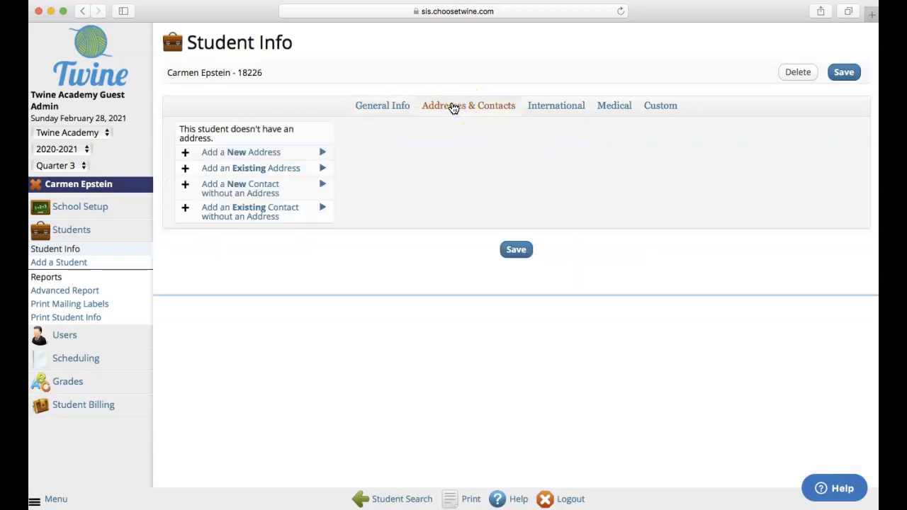
pyautogui.click(244, 172)
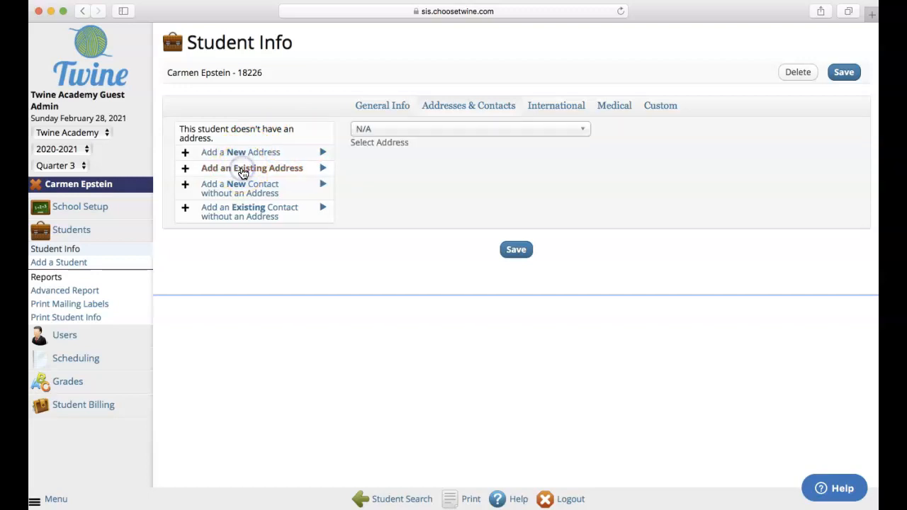
pyautogui.click(363, 128)
pyautogui.write('21')
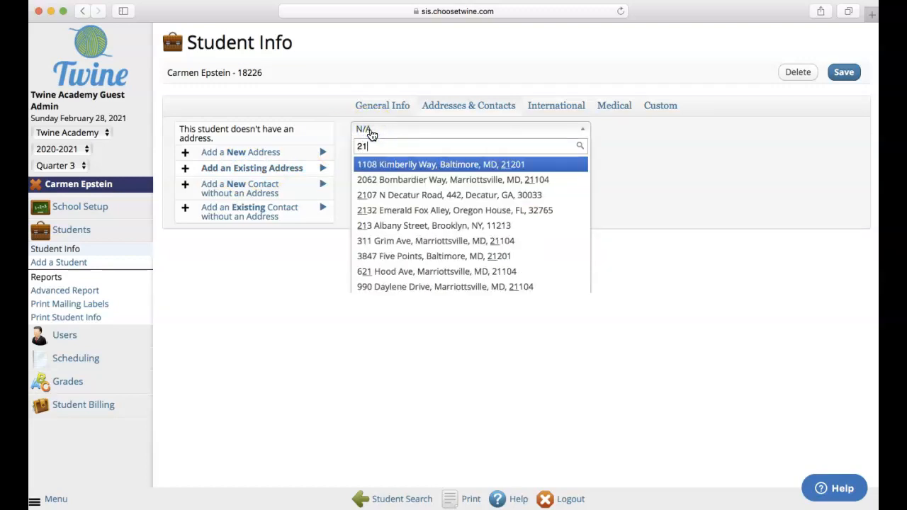
pyautogui.click(400, 226)
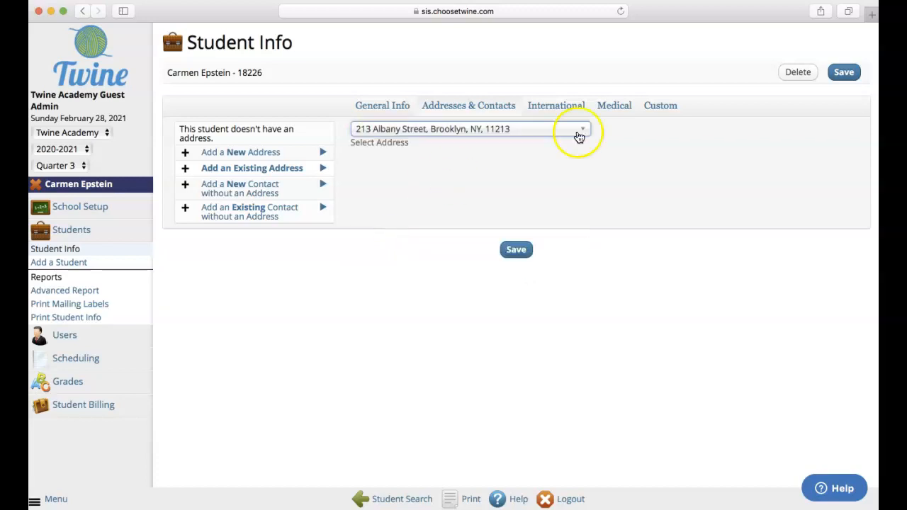
pyautogui.click(516, 249)
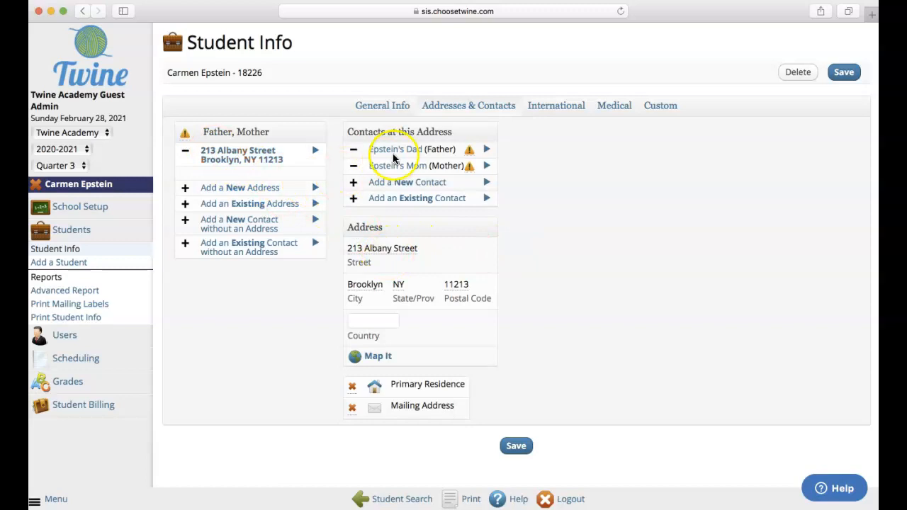
pyautogui.moveTo(469, 152)
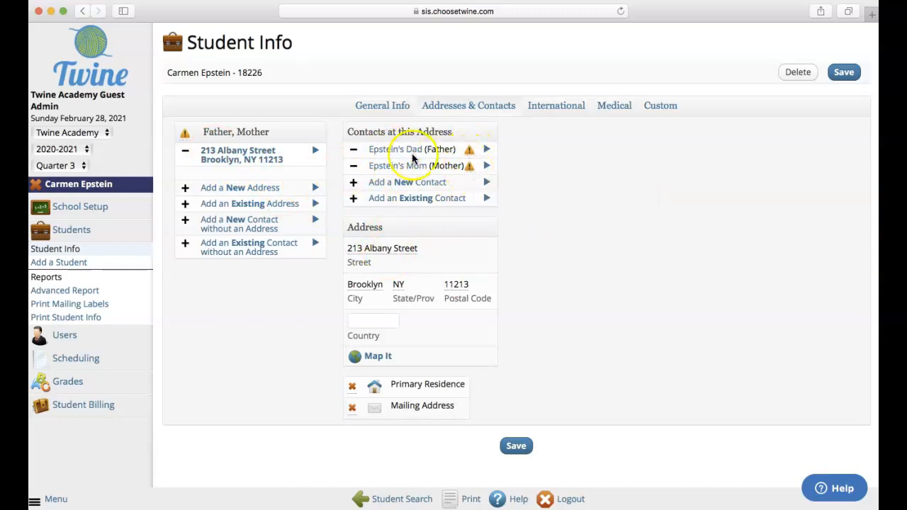
pyautogui.click(385, 168)
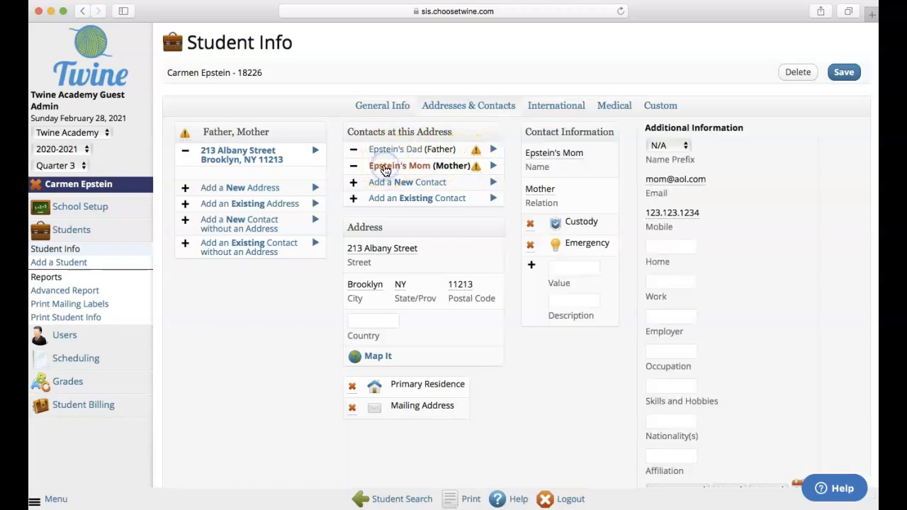